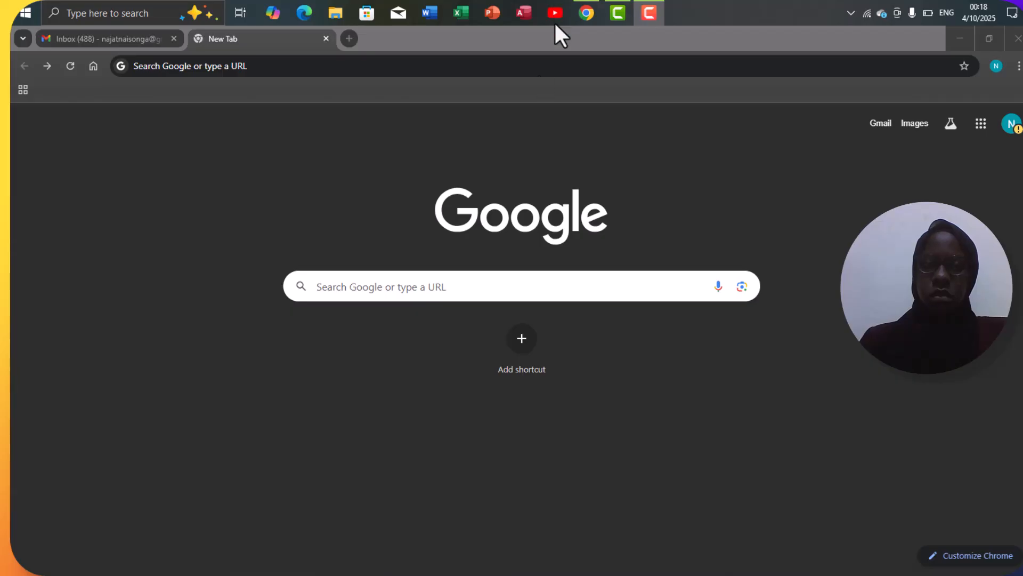
# - Open Google Forms from the recent searches, create a blank form, and dismiss the access management notice
pyautogui.click(315, 67)
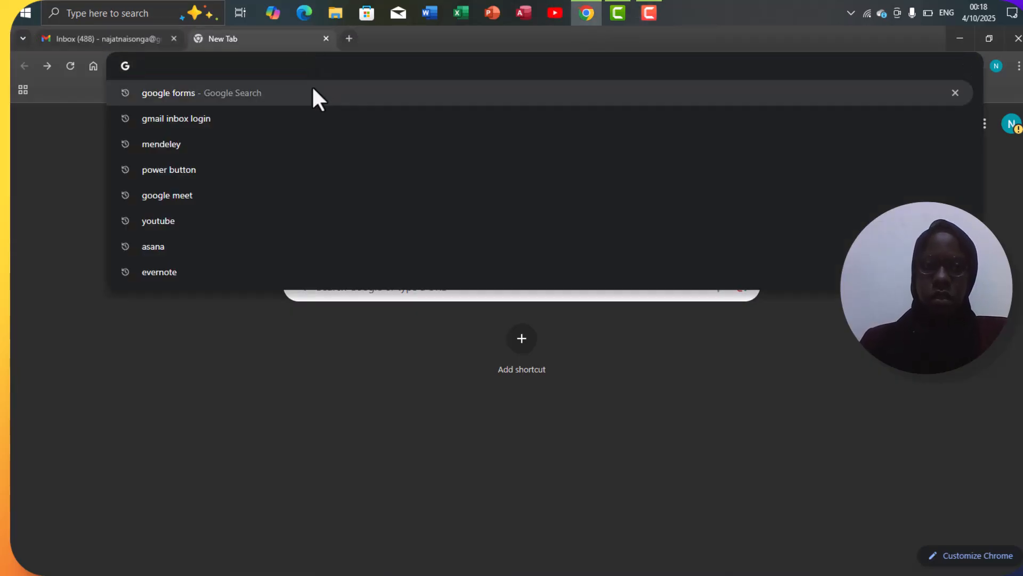
pyautogui.click(313, 92)
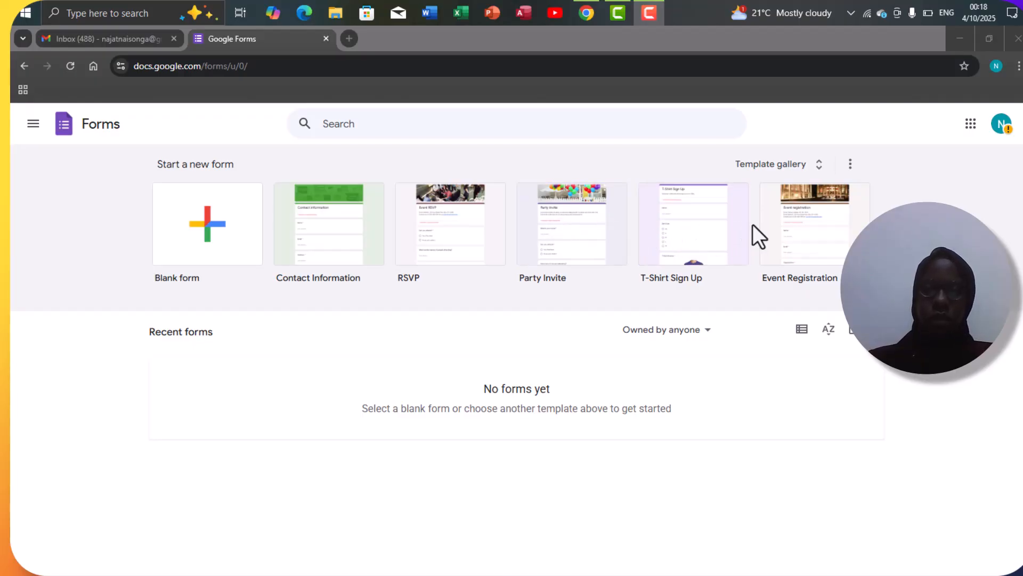
pyautogui.click(239, 261)
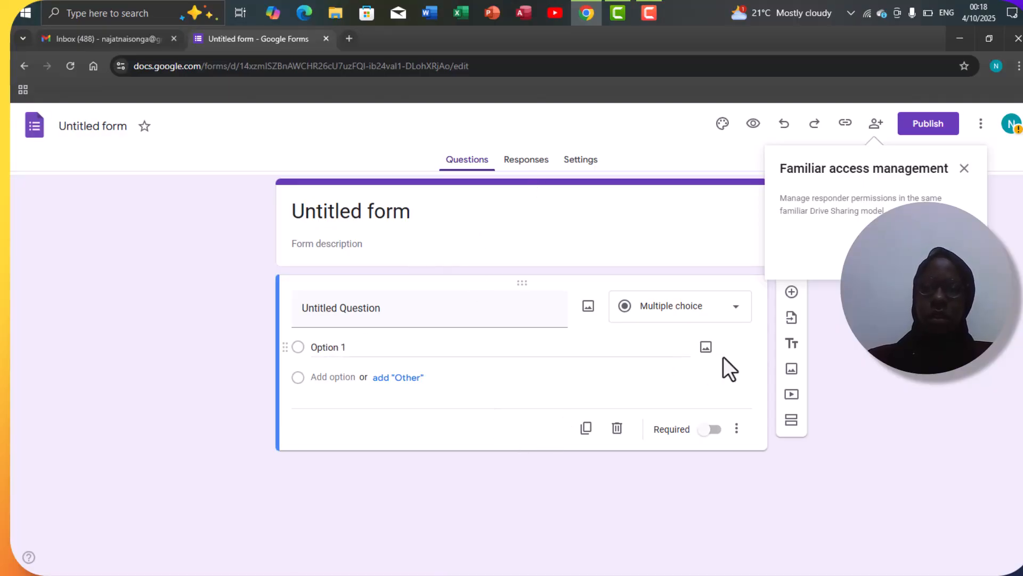
pyautogui.click(964, 169)
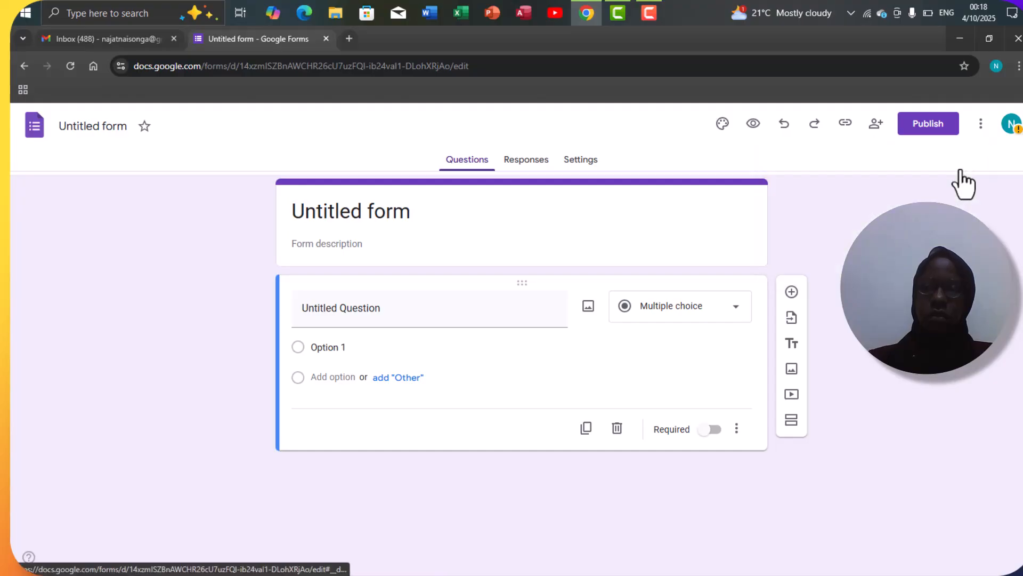
# - View the form's responses section and return to the questions
pyautogui.click(545, 173)
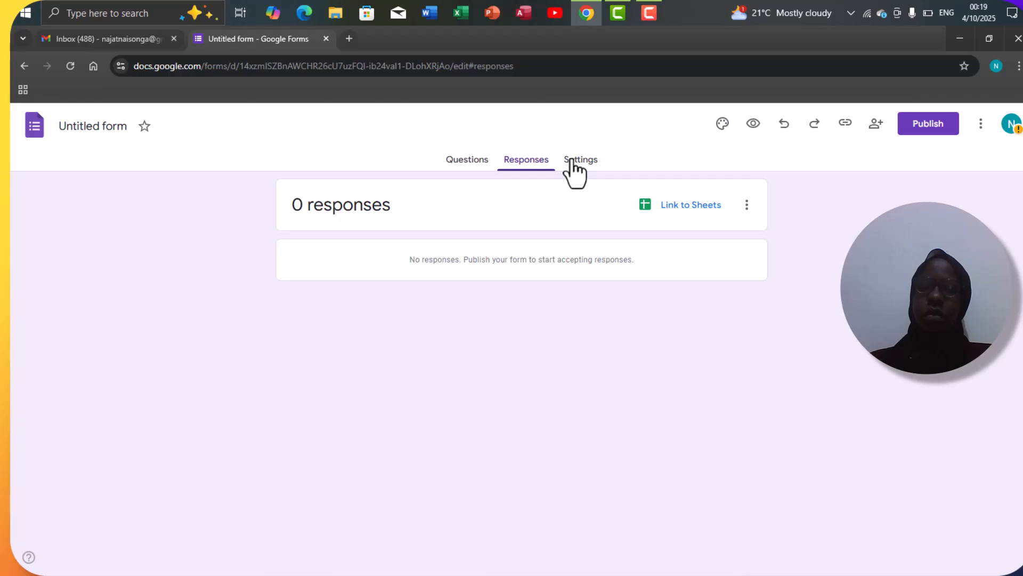
pyautogui.click(481, 164)
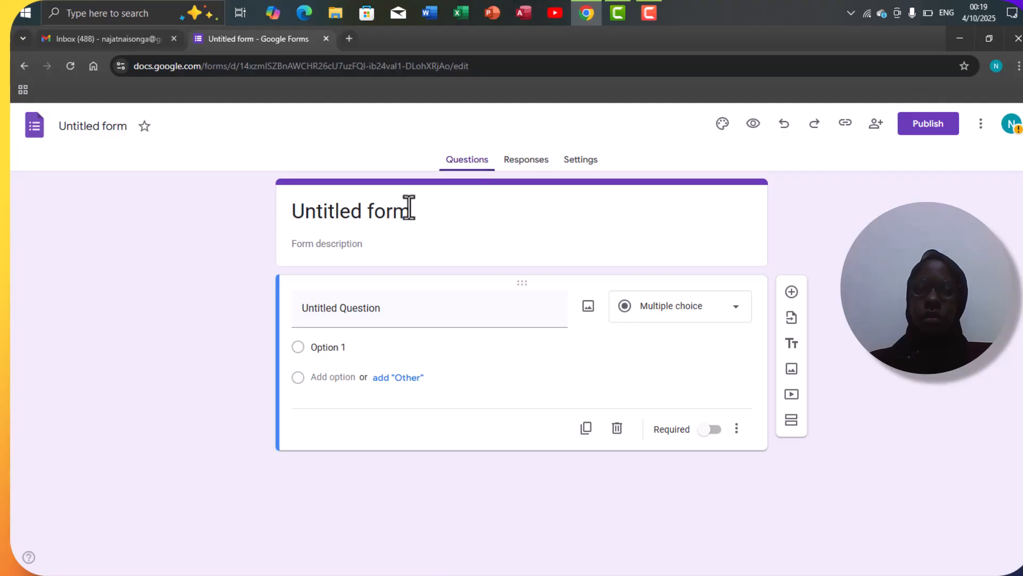
pyautogui.click(410, 212)
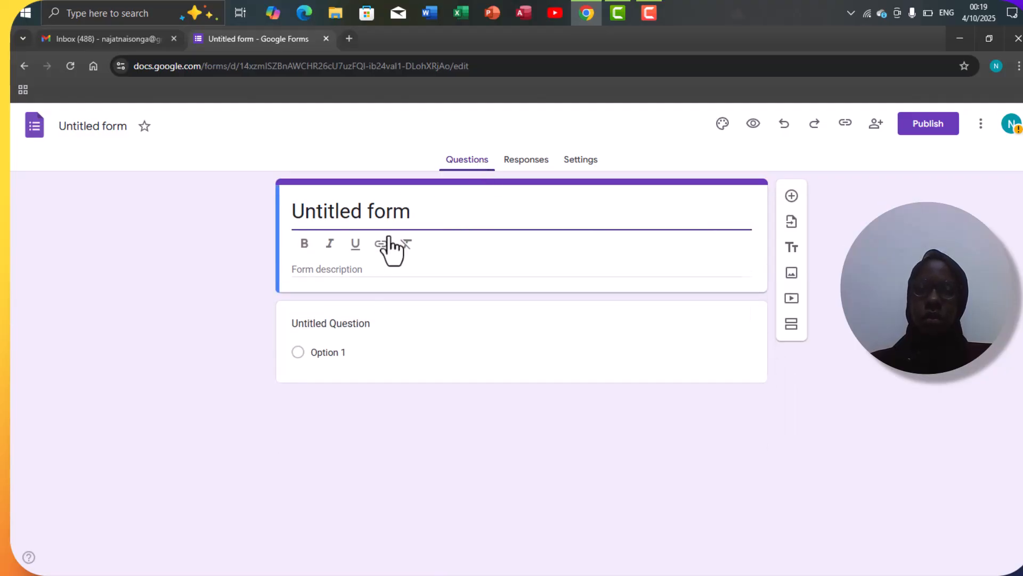
pyautogui.press('BackSpace')
pyautogui.press('BackSpace')
pyautogui.press('BackSpace')
pyautogui.press('BackSpace')
pyautogui.press('BackSpace')
pyautogui.press('BackSpace')
pyautogui.press('BackSpace')
pyautogui.press('BackSpace')
pyautogui.press('BackSpace')
pyautogui.press('BackSpace')
pyautogui.press('BackSpace')
pyautogui.press('BackSpace')
pyautogui.press('BackSpace')
pyautogui.hotkey('ctrl', 'z')
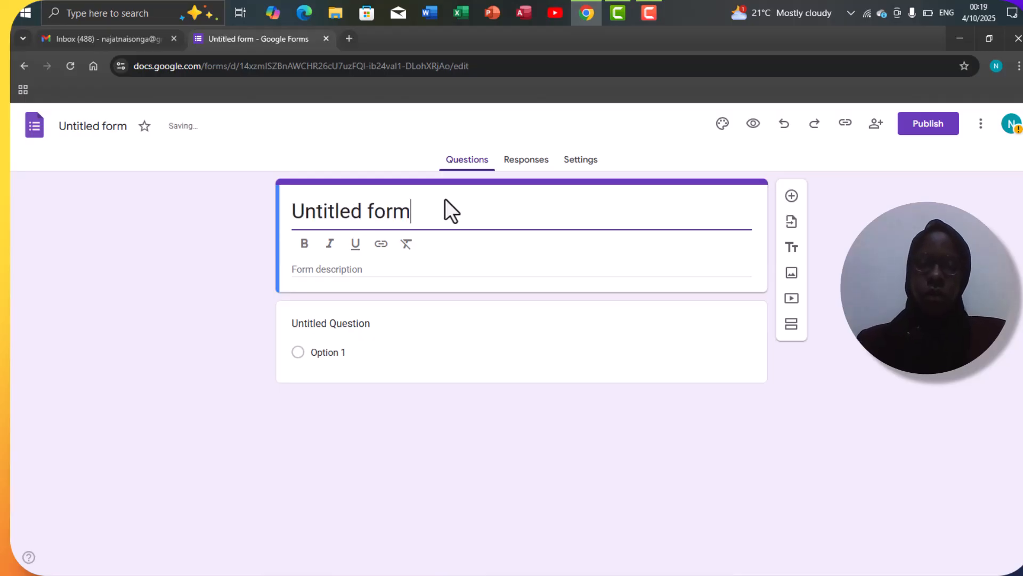
pyautogui.write('quiz about')
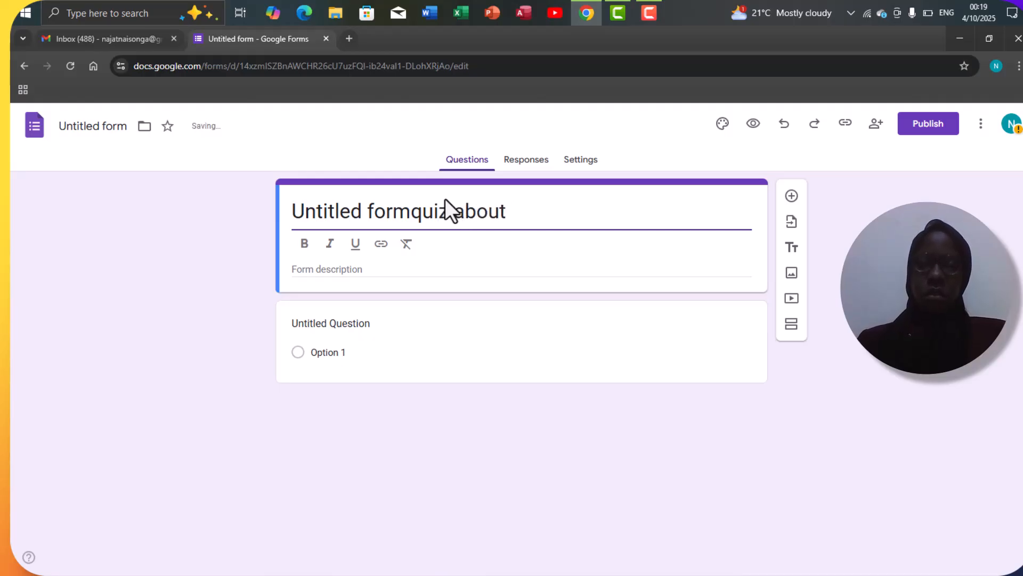
pyautogui.press('BackSpace')
pyautogui.press('BackSpace')
pyautogui.press('BackSpace')
pyautogui.press('BackSpace')
pyautogui.press('BackSpace')
pyautogui.press('BackSpace')
pyautogui.press('BackSpace')
pyautogui.press('BackSpace')
pyautogui.press('BackSpace')
pyautogui.press('BackSpace')
pyautogui.press('BackSpace')
pyautogui.press('BackSpace')
pyautogui.press('BackSpace')
pyautogui.press('BackSpace')
pyautogui.press('BackSpace')
pyautogui.press('BackSpace')
pyautogui.press('BackSpace')
pyautogui.press('BackSpace')
pyautogui.press('BackSpace')
pyautogui.press('BackSpace')
pyautogui.hotkey('ctrl', 'z')
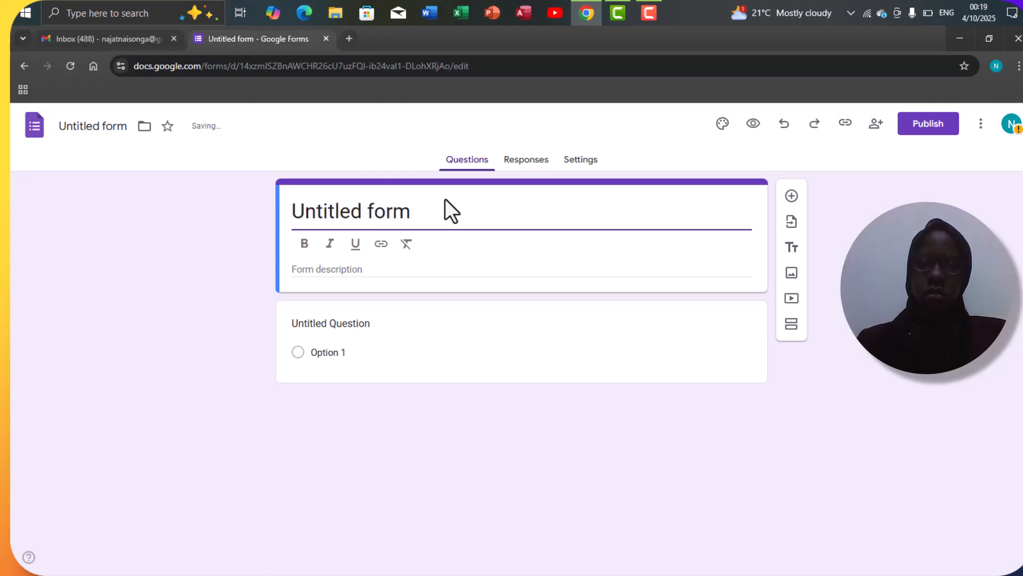
# - Replace the form's title with "survey", leaving the description empty
pyautogui.press('BackSpace')
pyautogui.press('BackSpace')
pyautogui.press('BackSpace')
pyautogui.press('BackSpace')
pyautogui.press('BackSpace')
pyautogui.press('BackSpace')
pyautogui.press('BackSpace')
pyautogui.press('BackSpace')
pyautogui.press('BackSpace')
pyautogui.press('BackSpace')
pyautogui.press('BackSpace')
pyautogui.press('BackSpace')
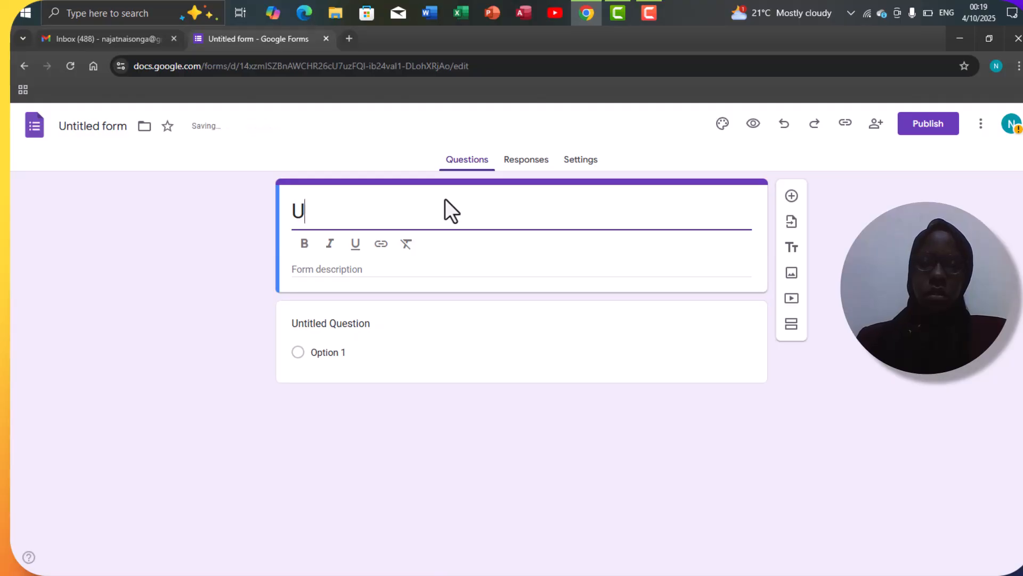
pyautogui.press('BackSpace')
pyautogui.write('survey')
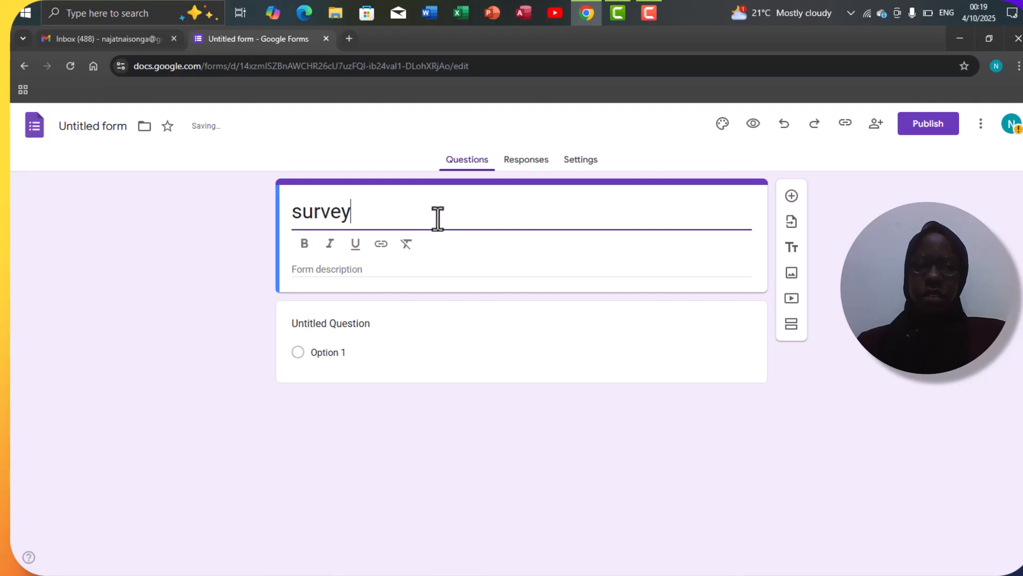
pyautogui.click(434, 273)
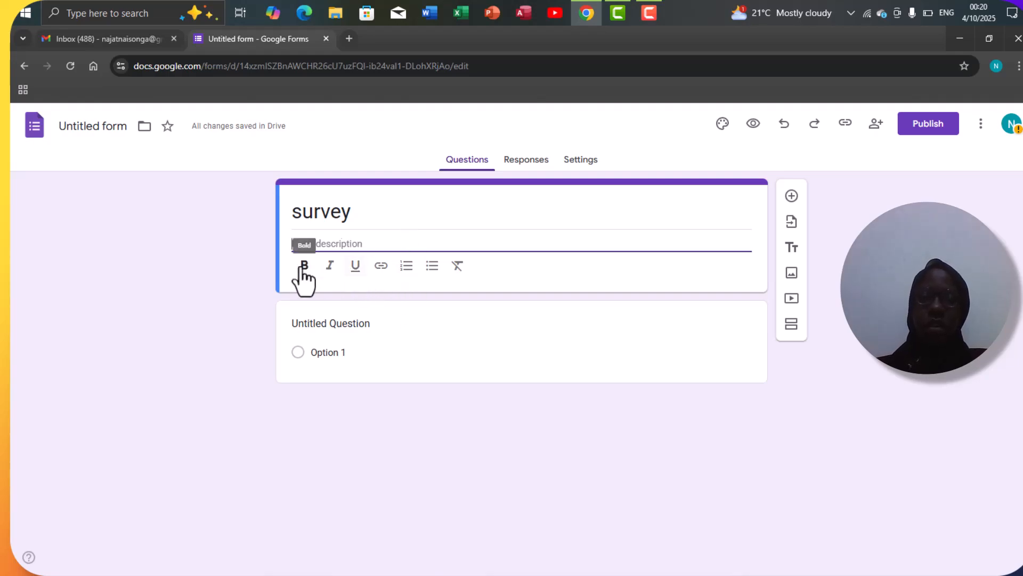
# - Change the untitled question's text to "what is your name"
pyautogui.click(402, 338)
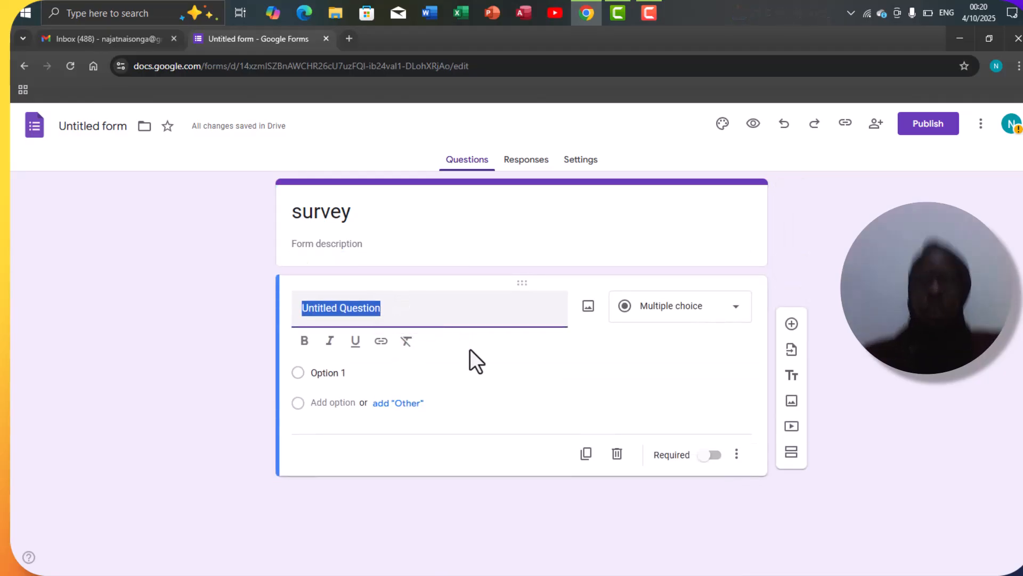
pyautogui.write('wh')
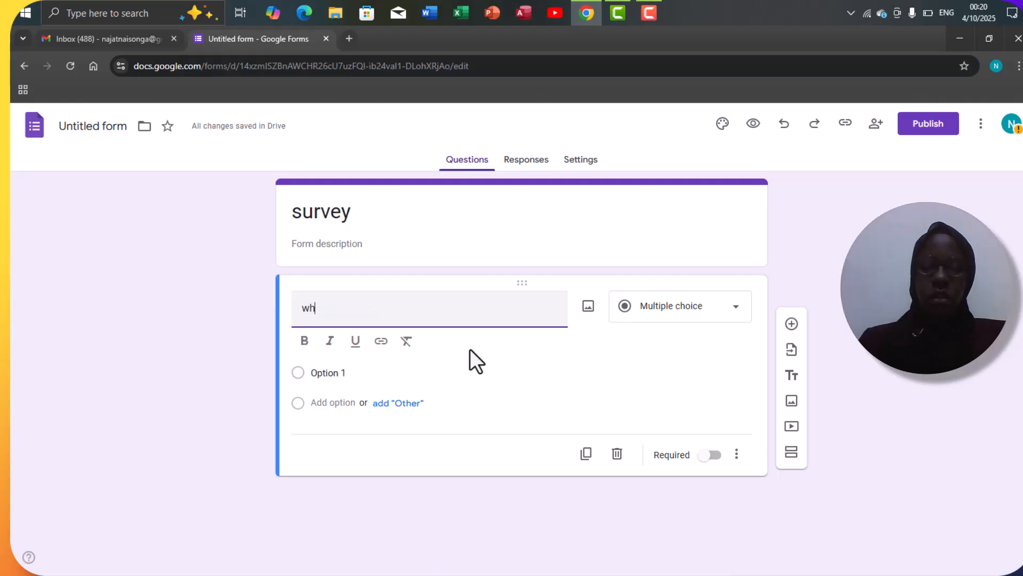
pyautogui.write('at is ')
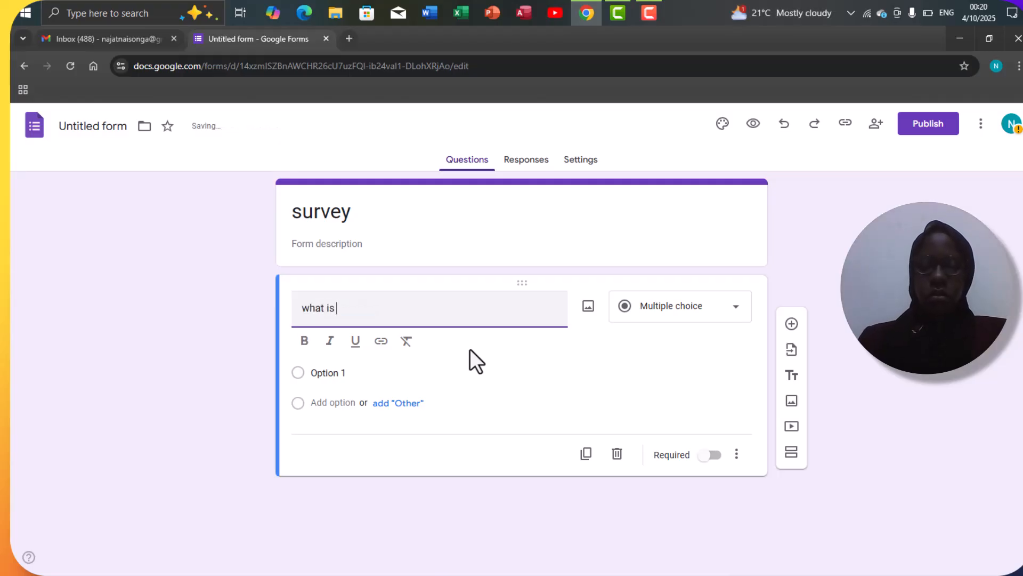
pyautogui.write('your me')
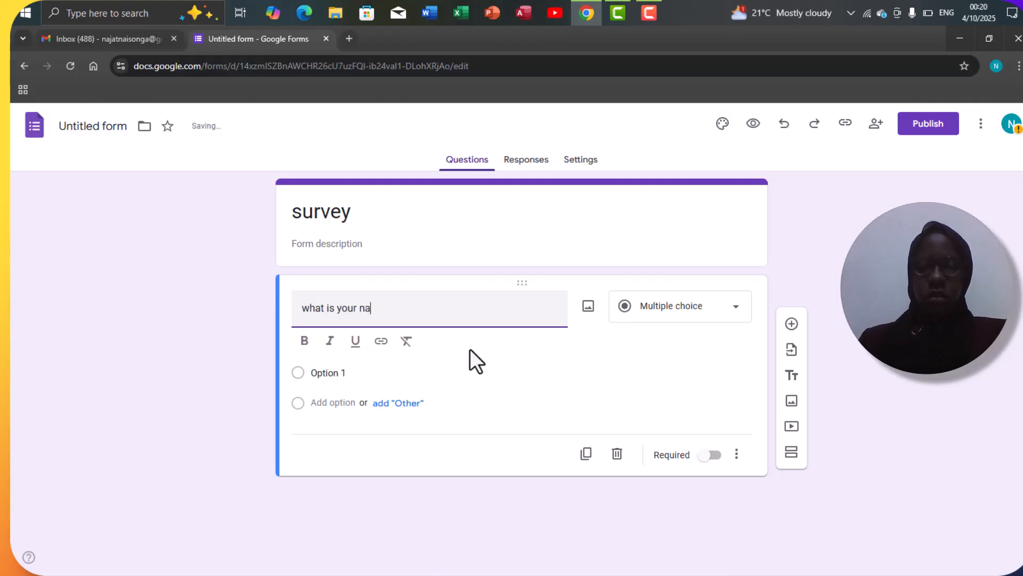
pyautogui.press('BackSpace')
pyautogui.press('BackSpace')
pyautogui.write('me')
pyautogui.press('BackSpace')
pyautogui.press('BackSpace')
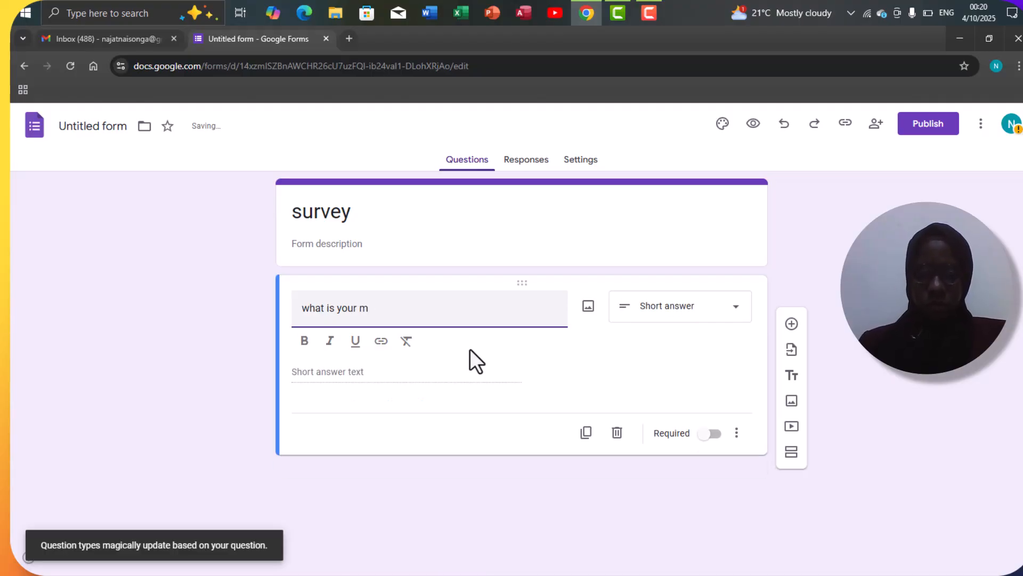
pyautogui.write('name')
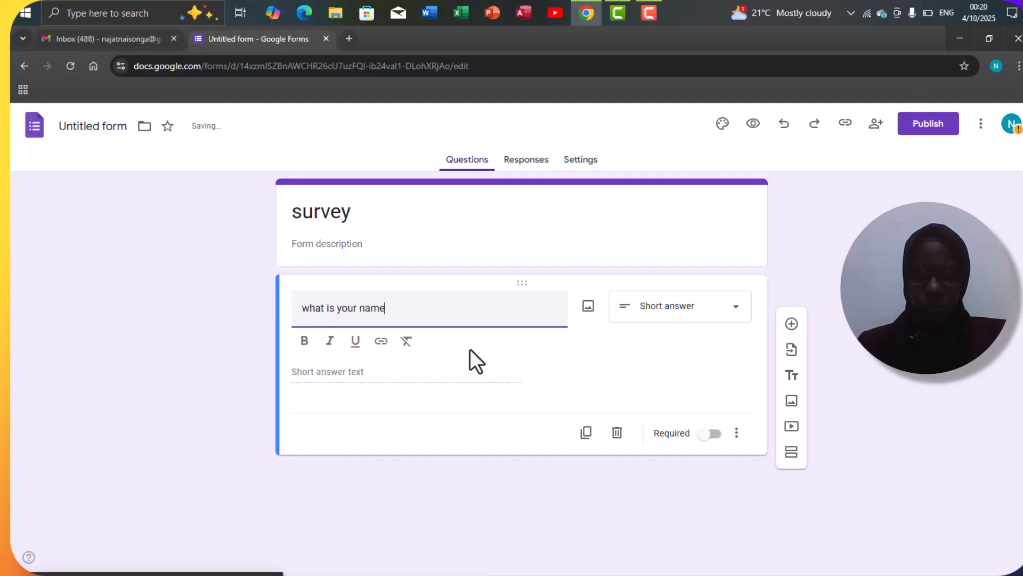
pyautogui.click(404, 376)
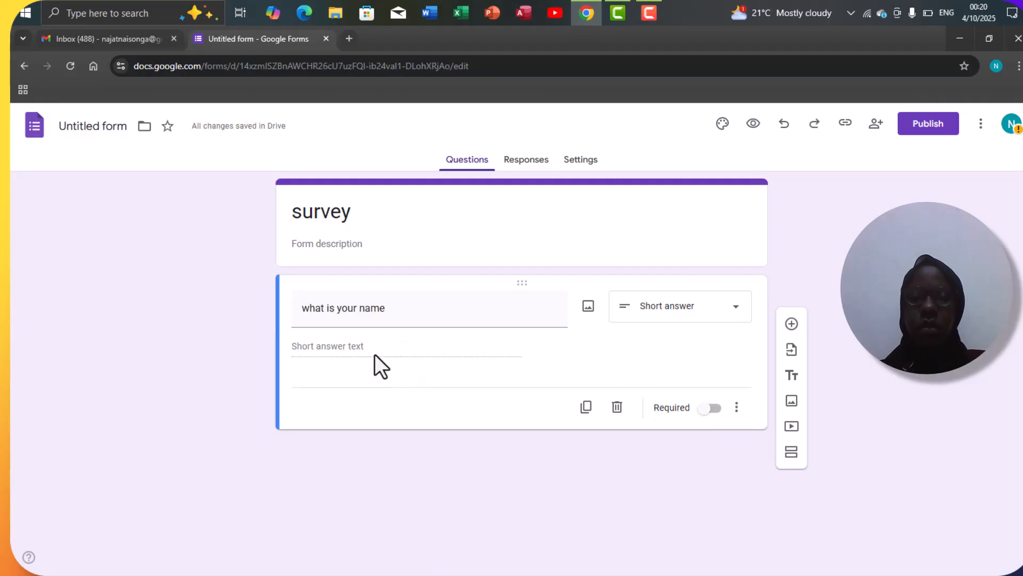
pyautogui.click(469, 315)
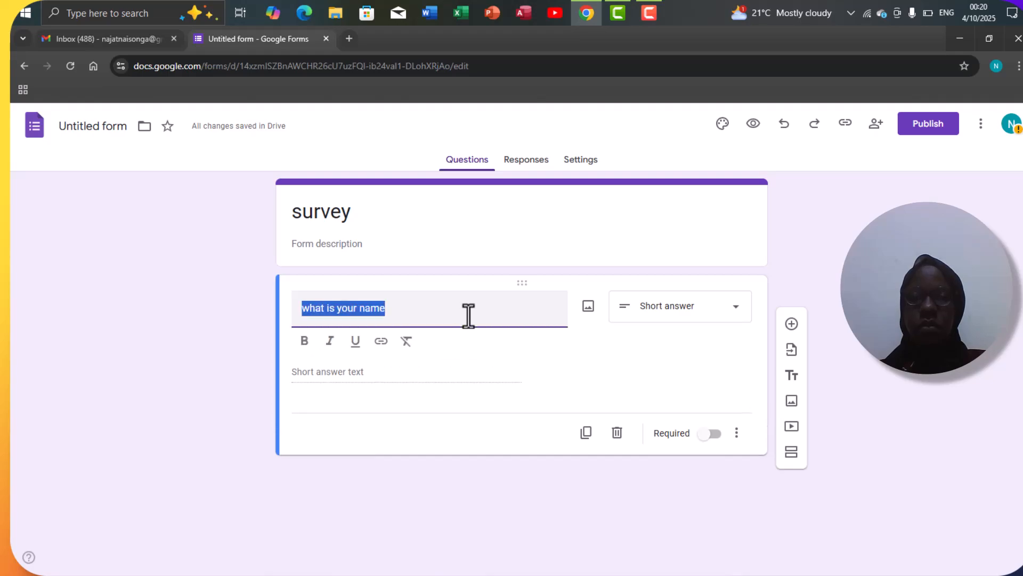
pyautogui.click(383, 374)
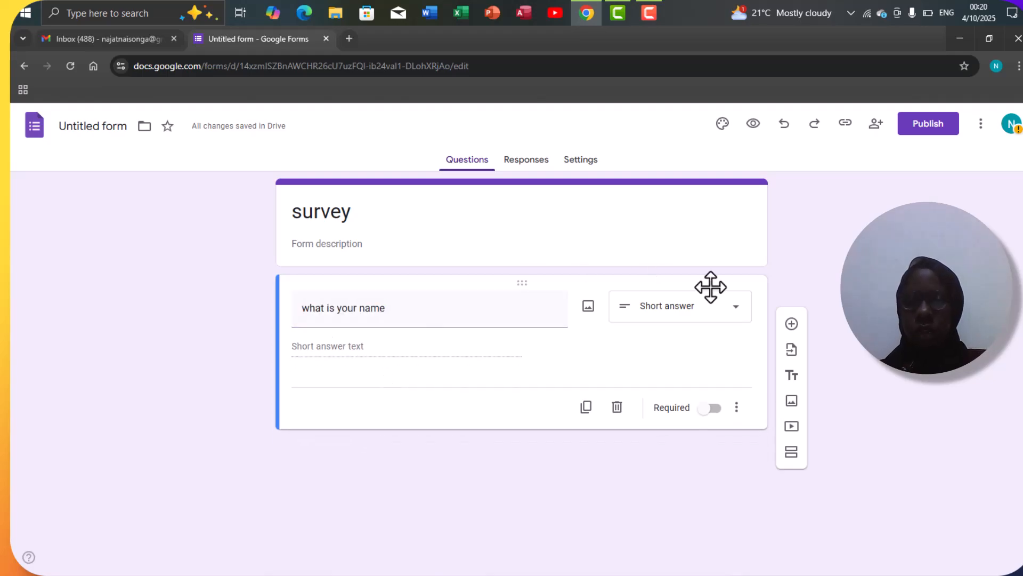
# - Try the Dropdown, Multiple choice and Checkboxes answer types on the name question
pyautogui.click(737, 313)
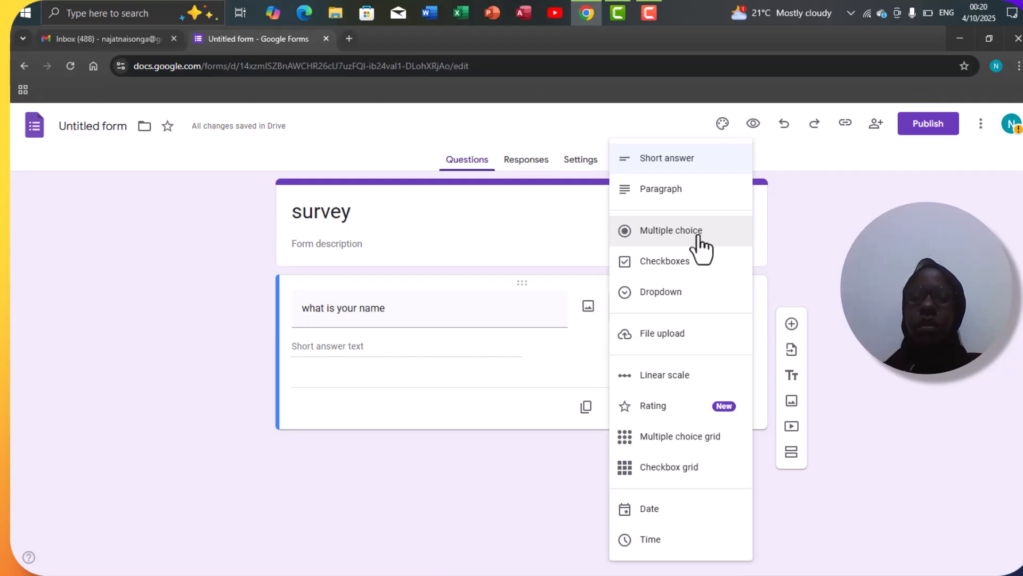
pyautogui.click(678, 292)
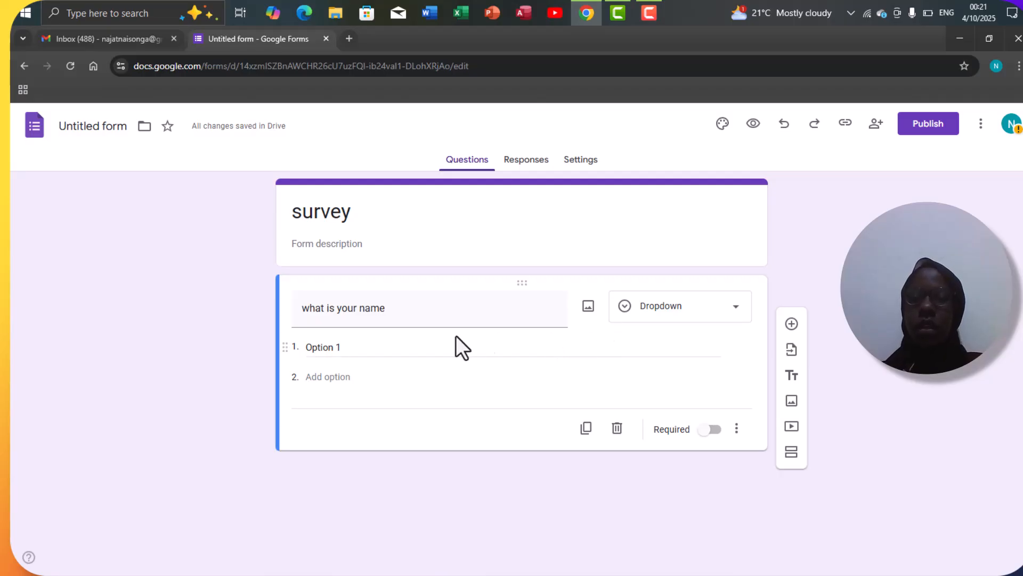
pyautogui.click(725, 315)
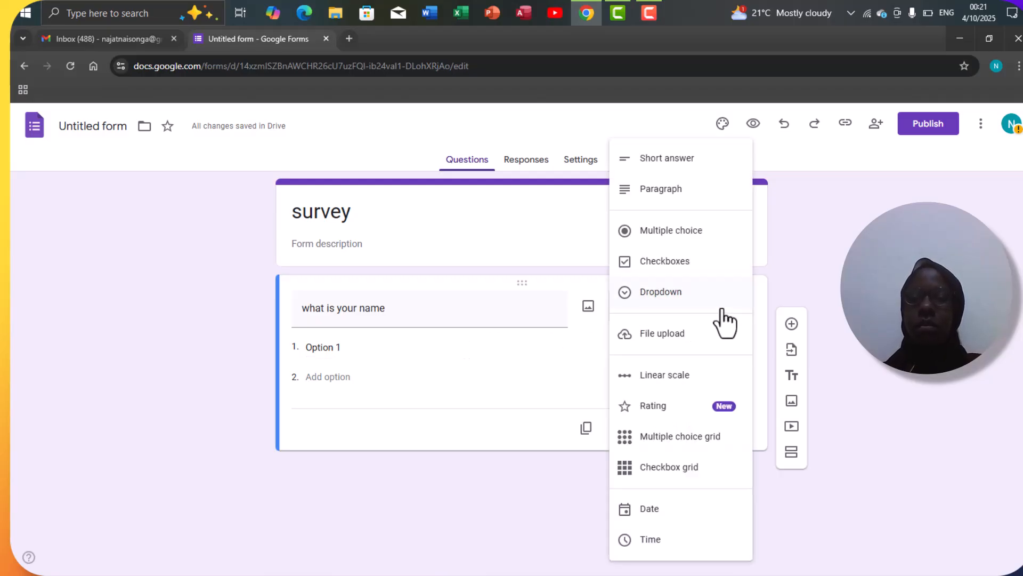
pyautogui.click(687, 232)
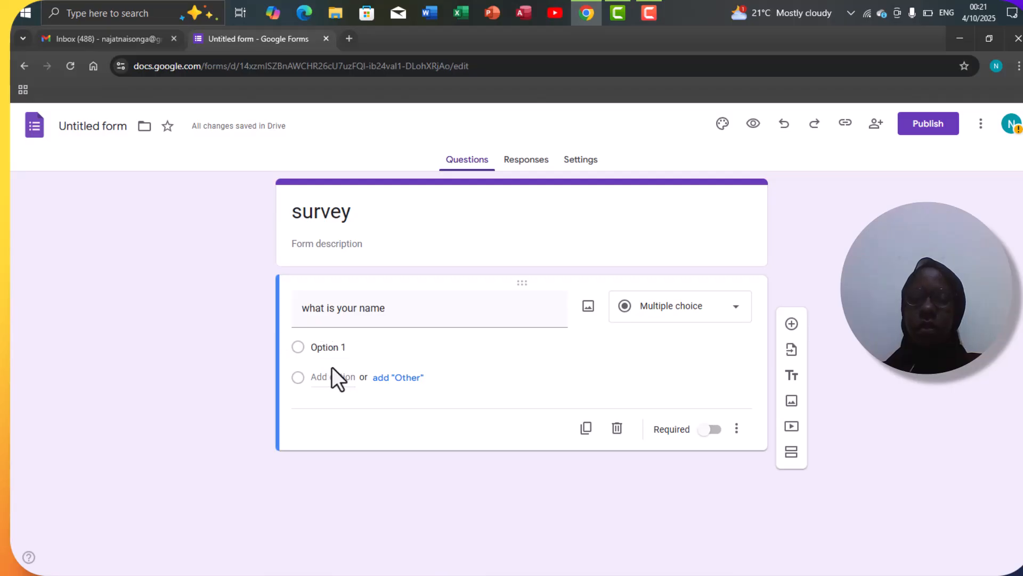
pyautogui.click(731, 310)
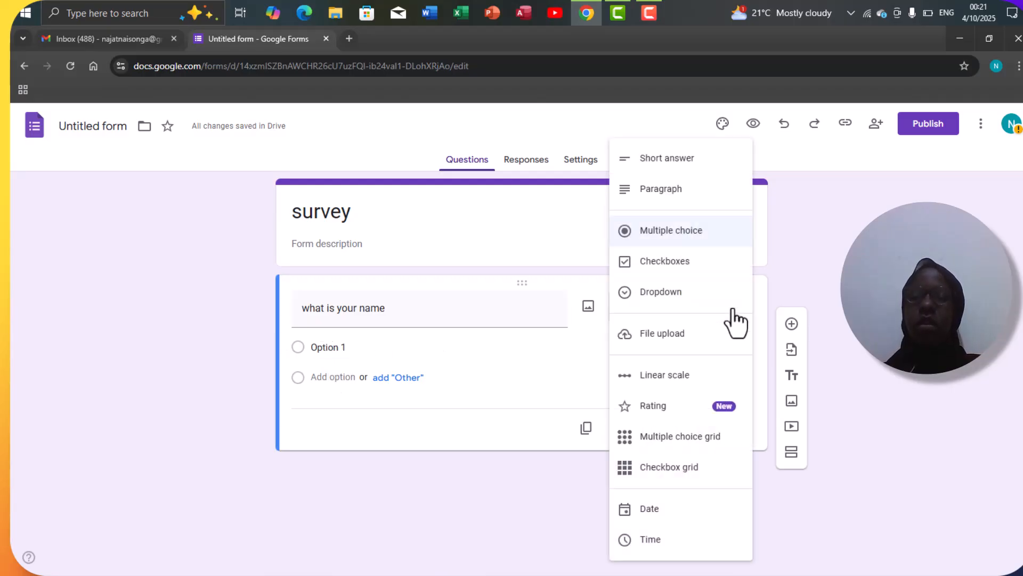
pyautogui.click(694, 275)
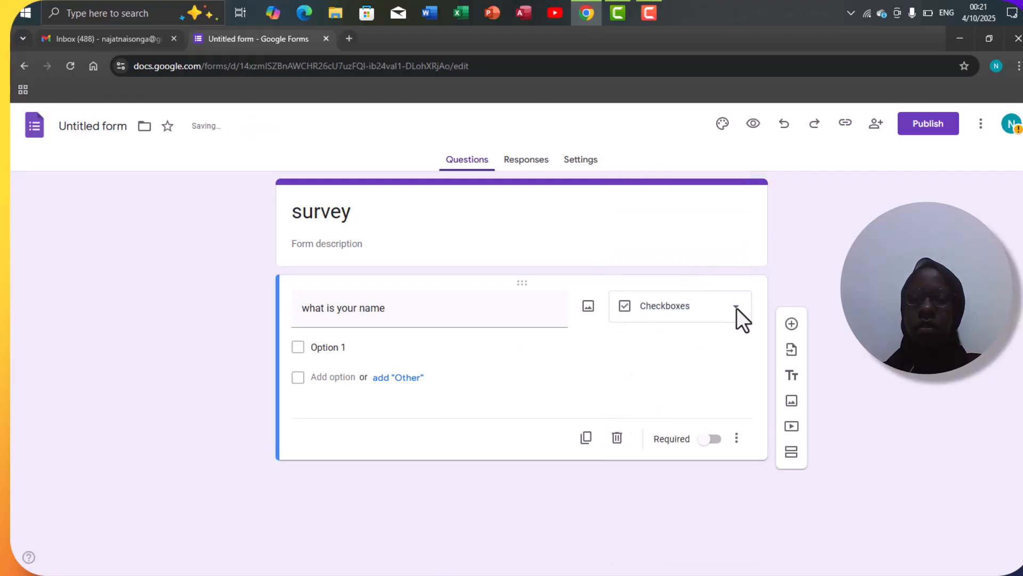
# - Set the name question's answer type to Paragraph
pyautogui.click(737, 308)
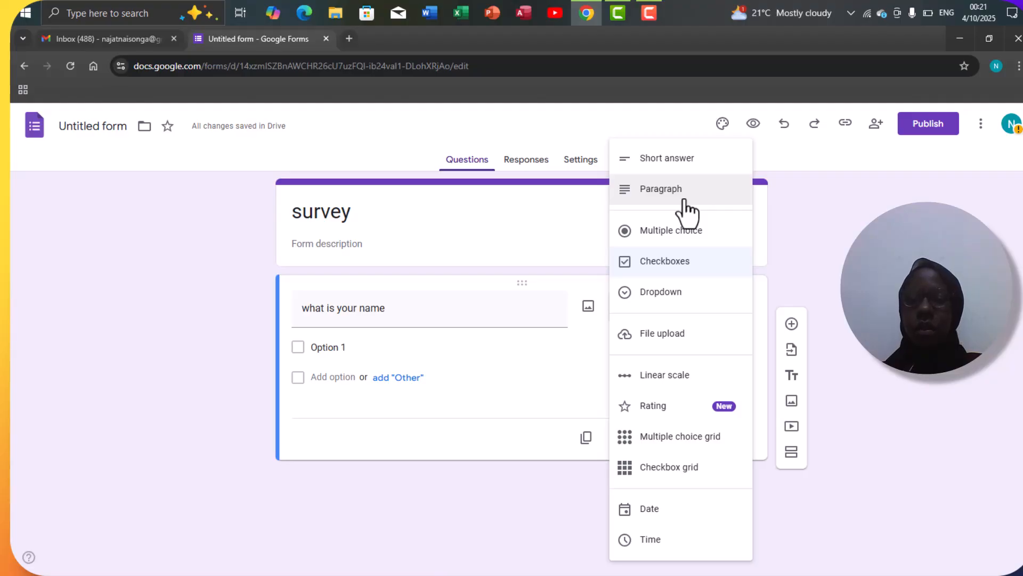
pyautogui.click(661, 188)
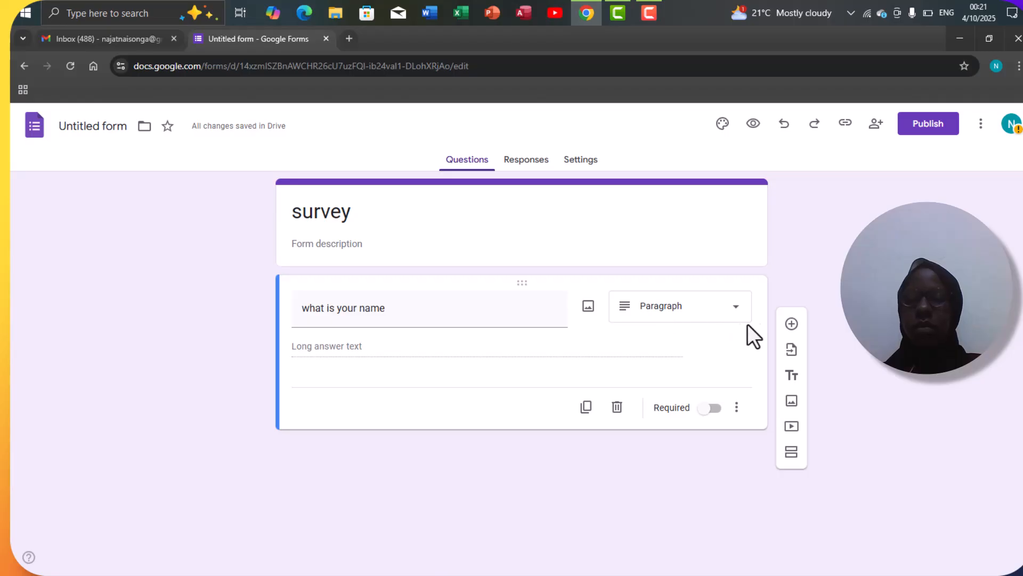
# - Add a second question below the name question and make it required
pyautogui.click(791, 327)
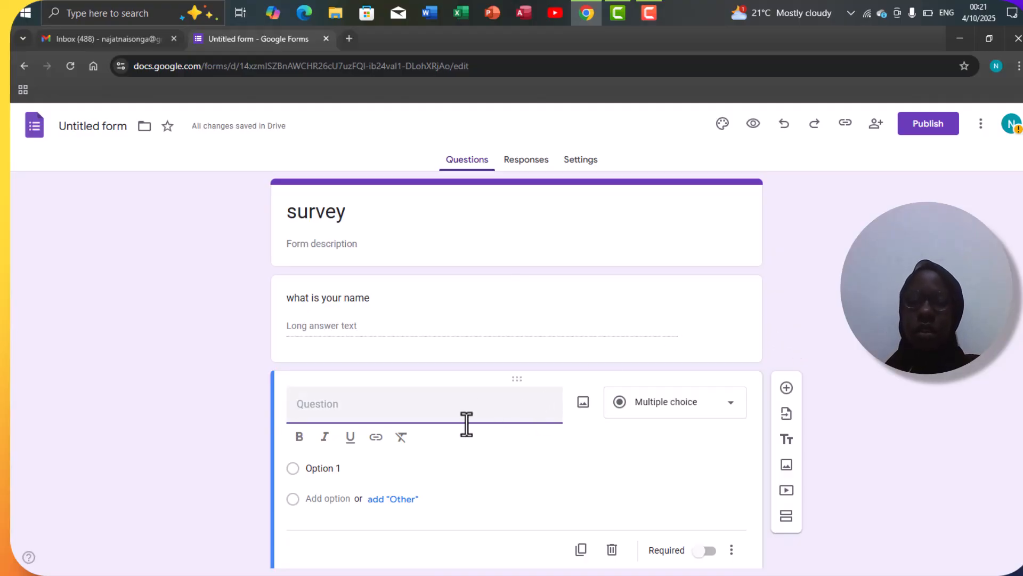
pyautogui.scroll(-1, 467, 423)
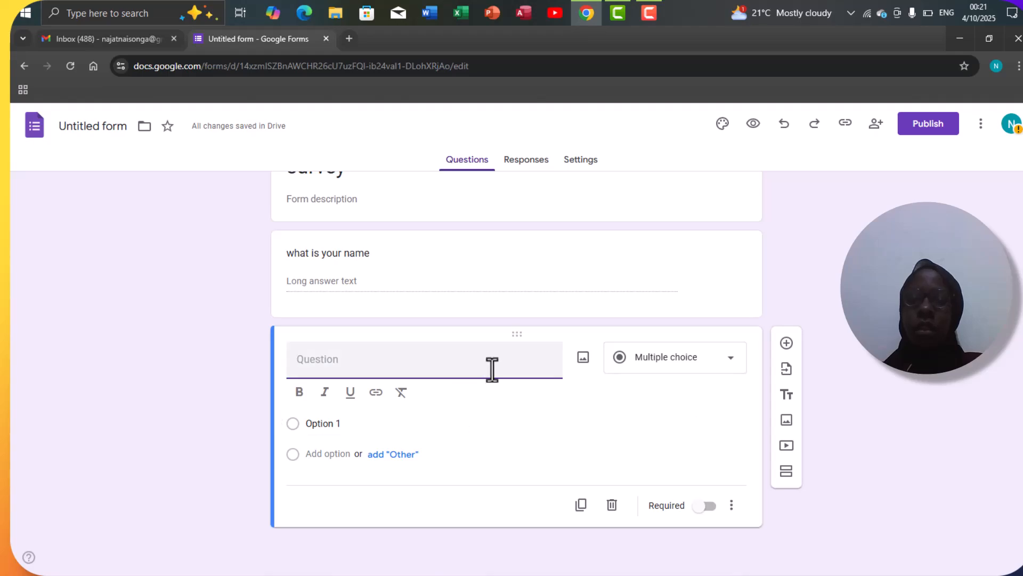
pyautogui.click(708, 506)
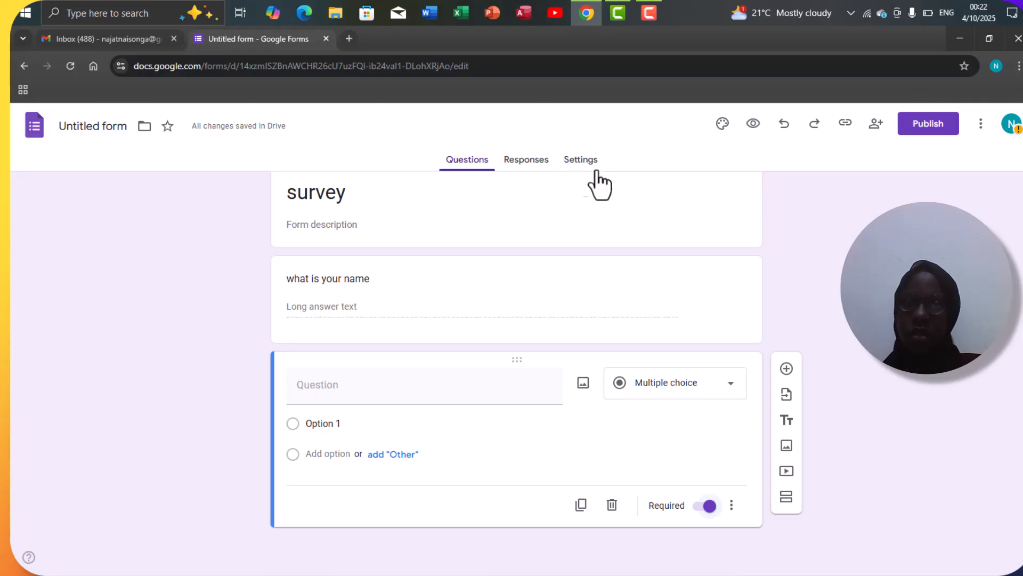
# - Open the form's settings and examine the quiz, responses, presentation and defaults sections
pyautogui.click(581, 162)
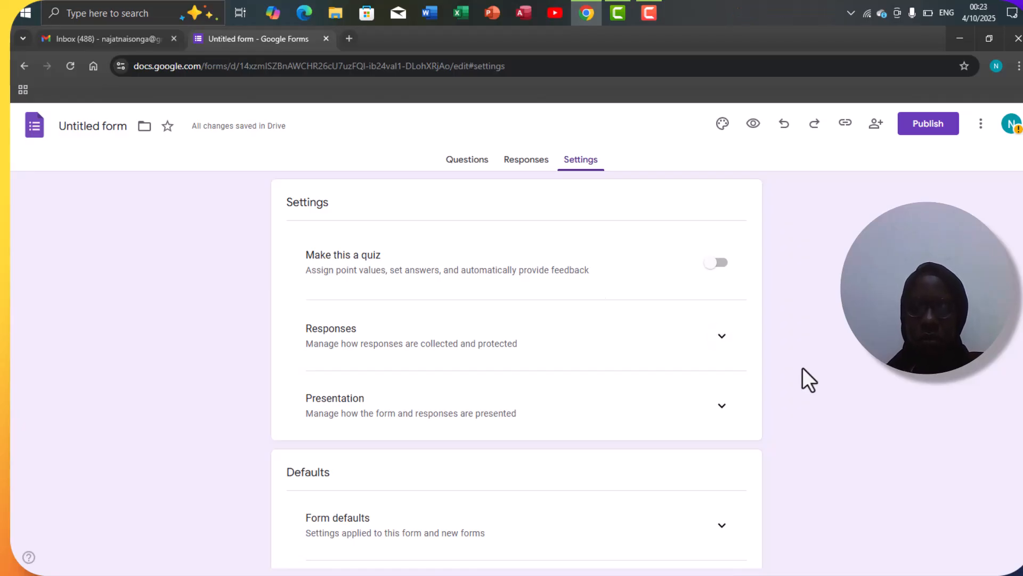
pyautogui.scroll(-2, 766, 435)
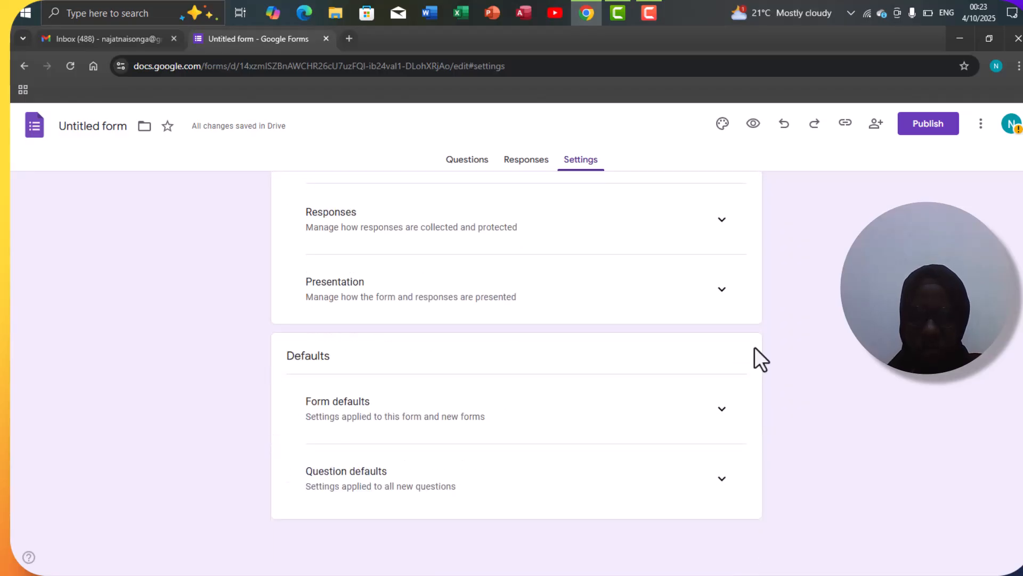
# - Return to the form's questions and examine the theme options for text, header and color
pyautogui.scroll(2, 755, 347)
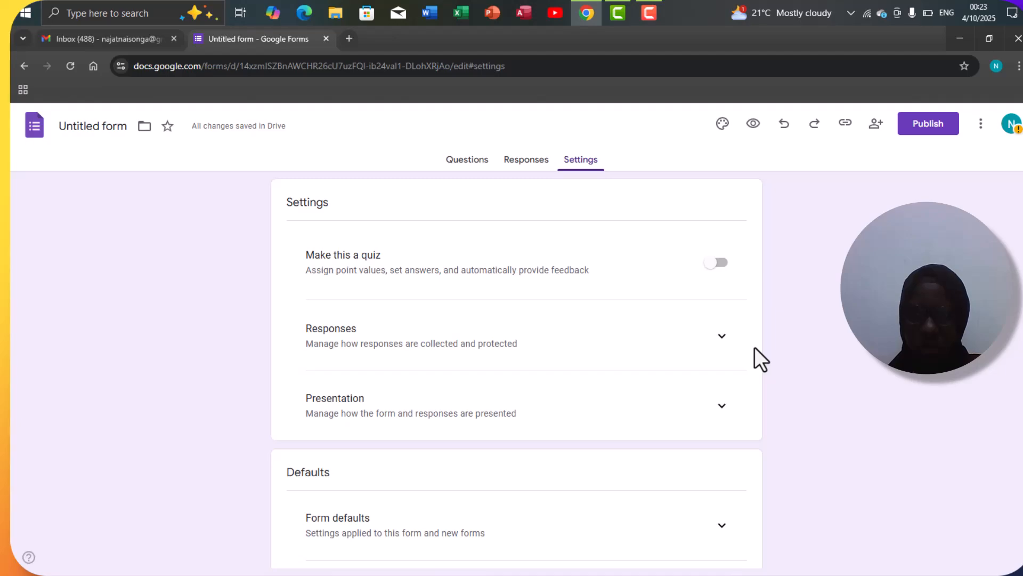
pyautogui.click(477, 161)
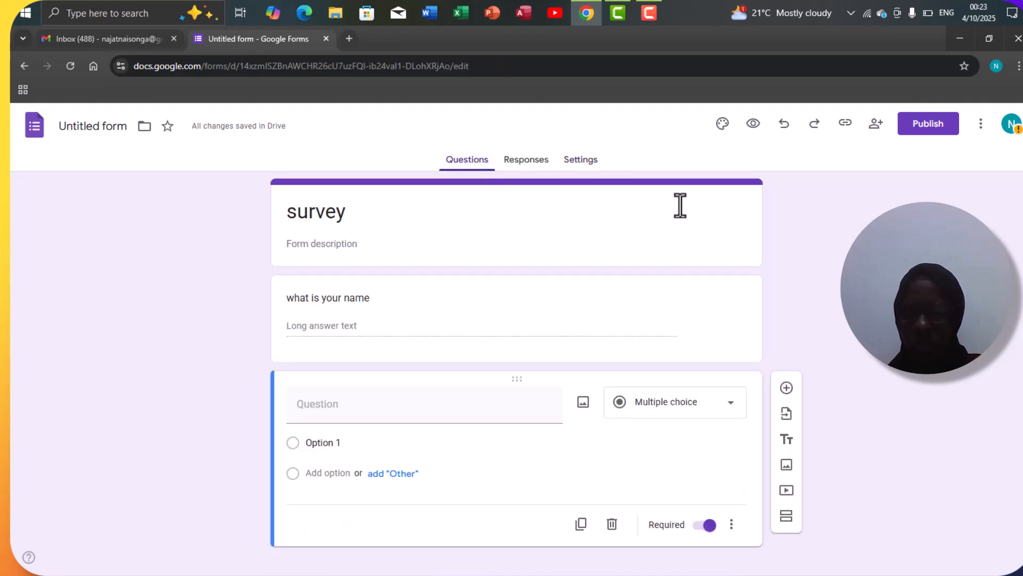
pyautogui.click(723, 124)
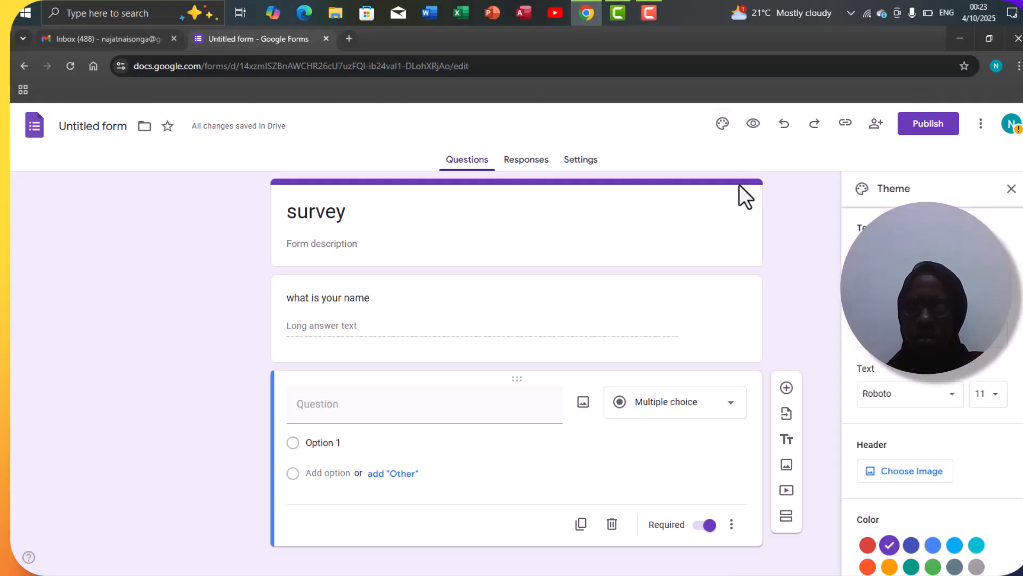
pyautogui.click(1010, 191)
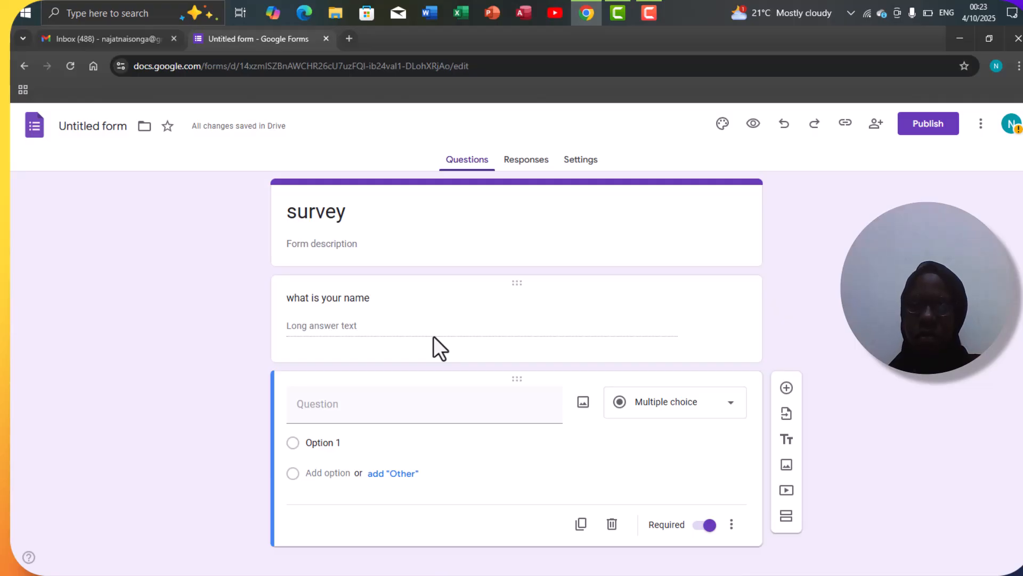
pyautogui.scroll(-1, 433, 336)
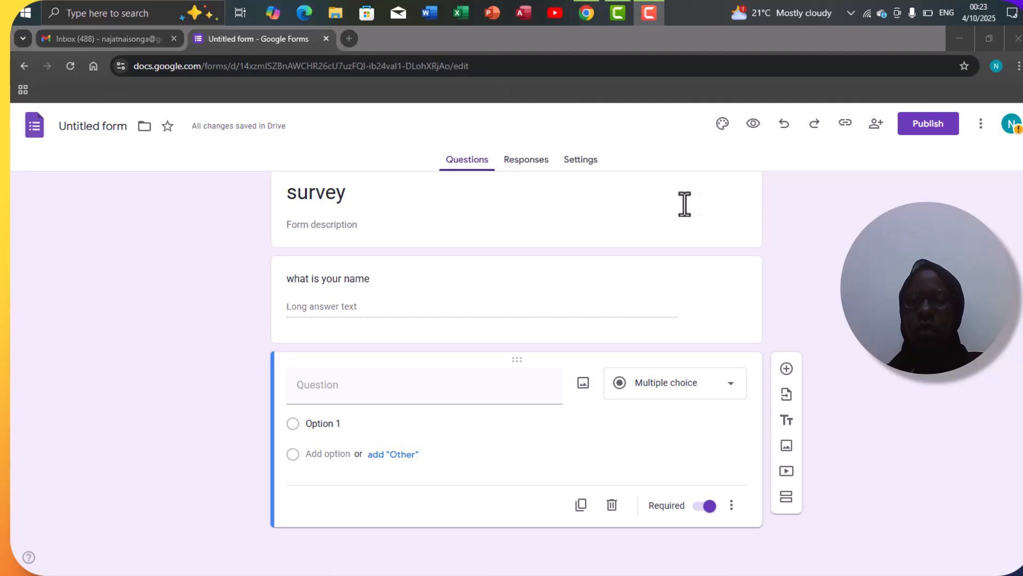
# - Review the form's sharing access, publish it with responder access for anyone with the link, and dismiss the responder link and response management pop-ups
pyautogui.click(937, 127)
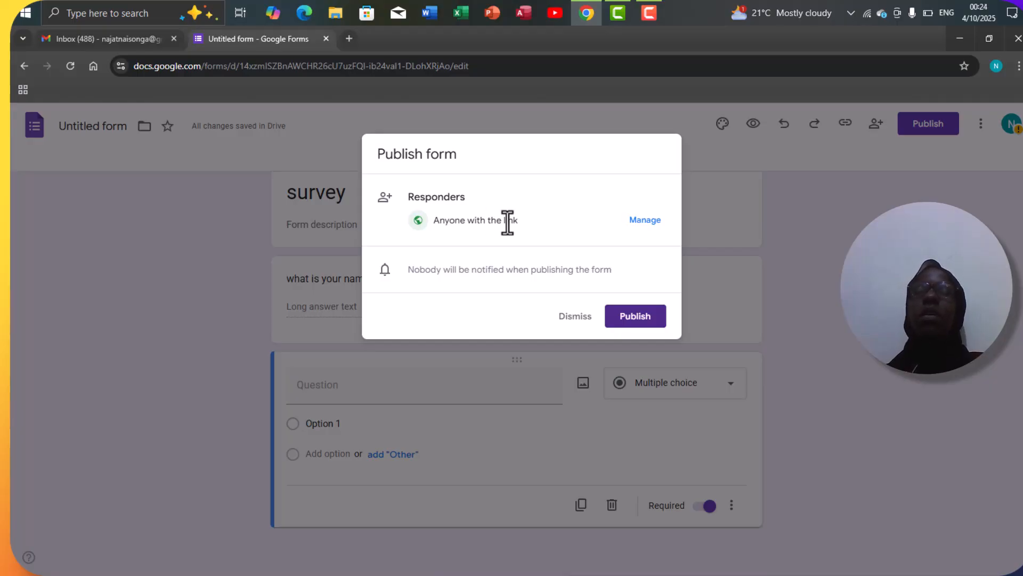
pyautogui.click(647, 226)
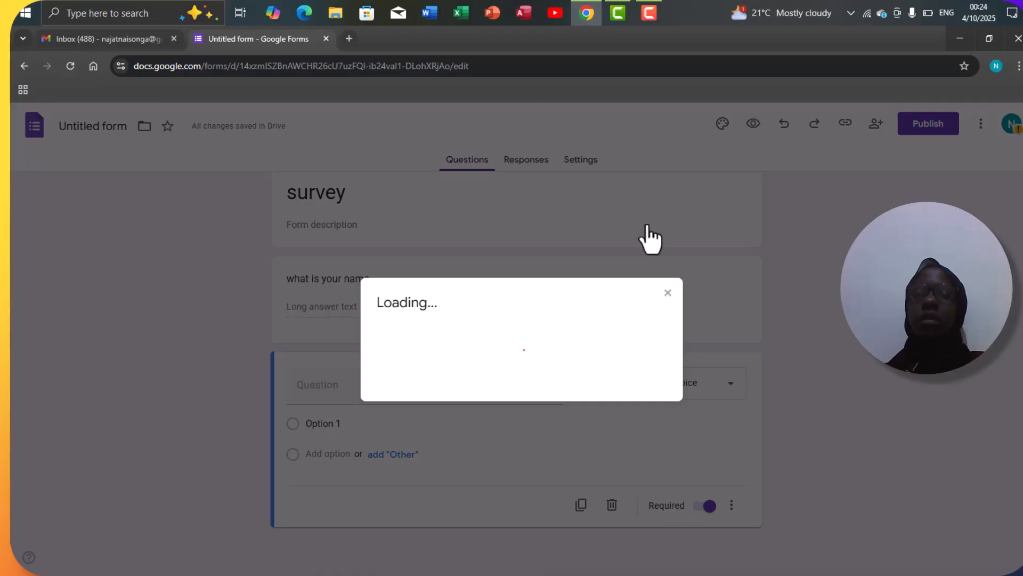
pyautogui.click(649, 234)
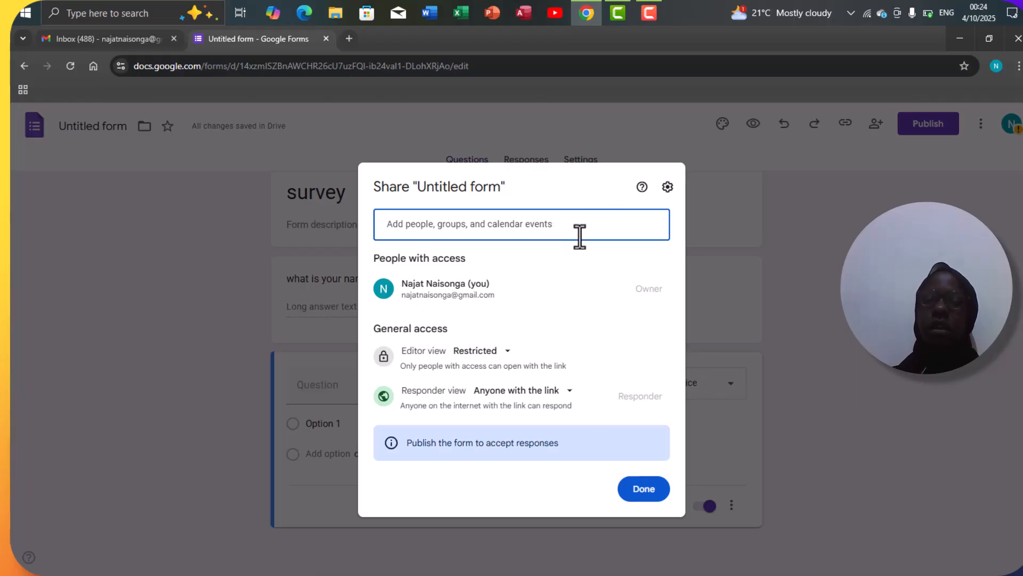
pyautogui.click(643, 494)
pyautogui.click(642, 322)
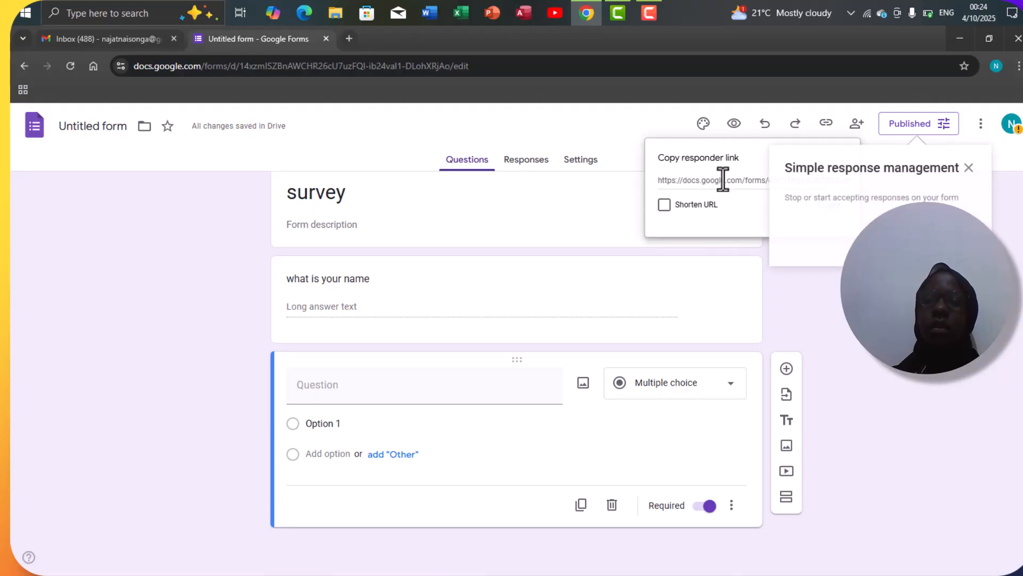
pyautogui.click(968, 168)
pyautogui.click(812, 211)
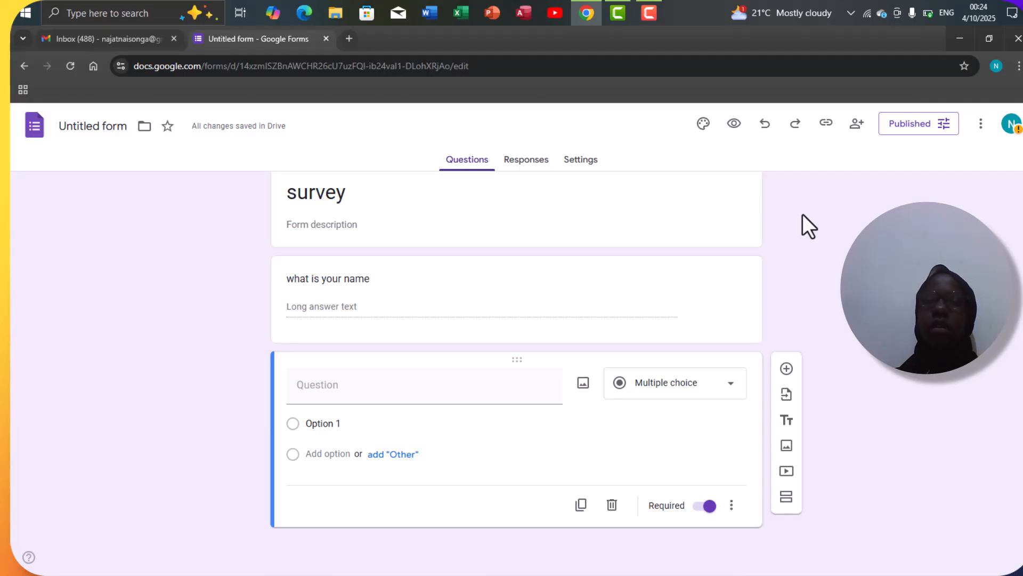
# - Link the form's responses to a new spreadsheet named Untitled form (Responses) and dismiss the table formatting tip
pyautogui.click(538, 161)
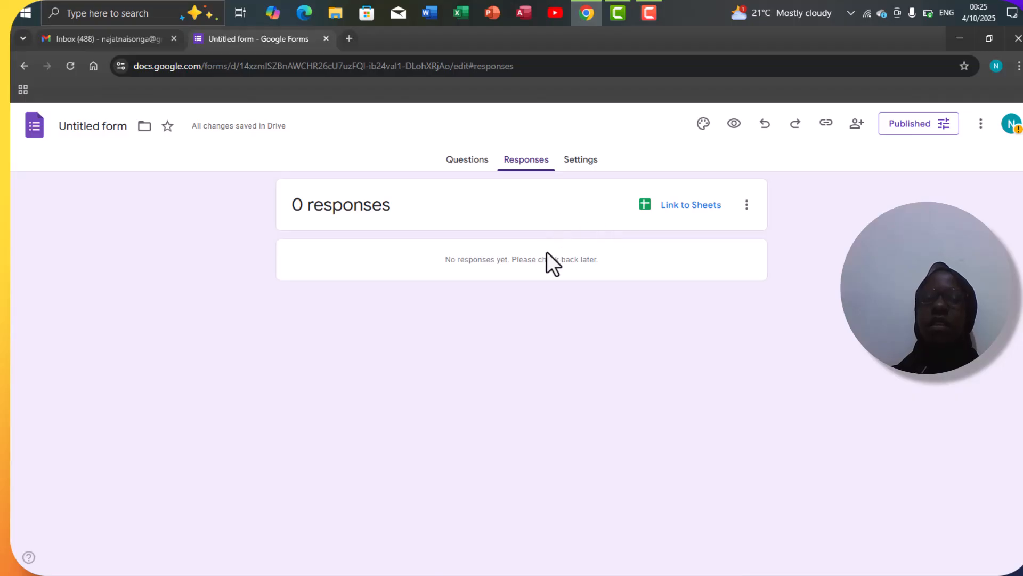
pyautogui.click(676, 221)
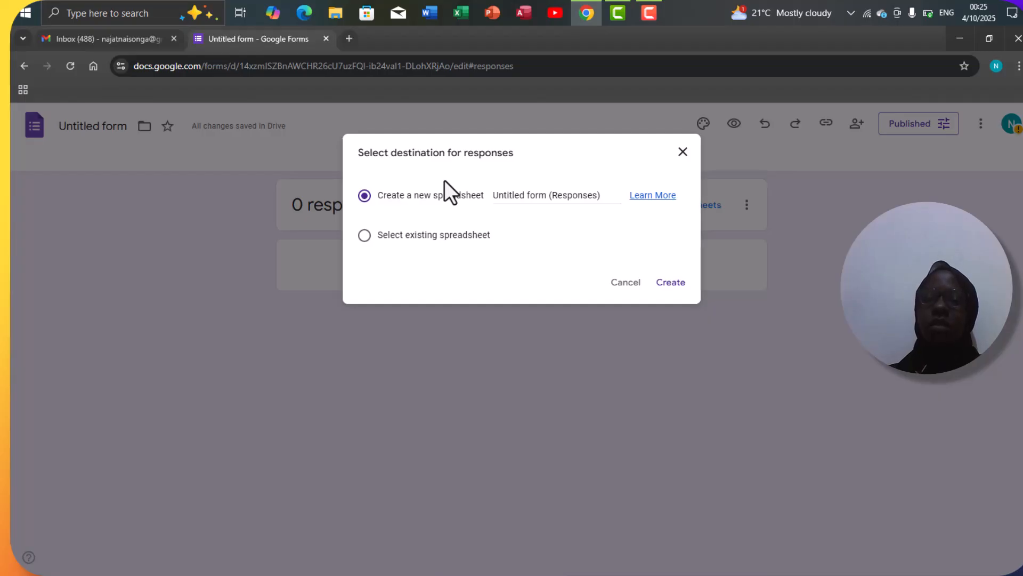
pyautogui.click(673, 283)
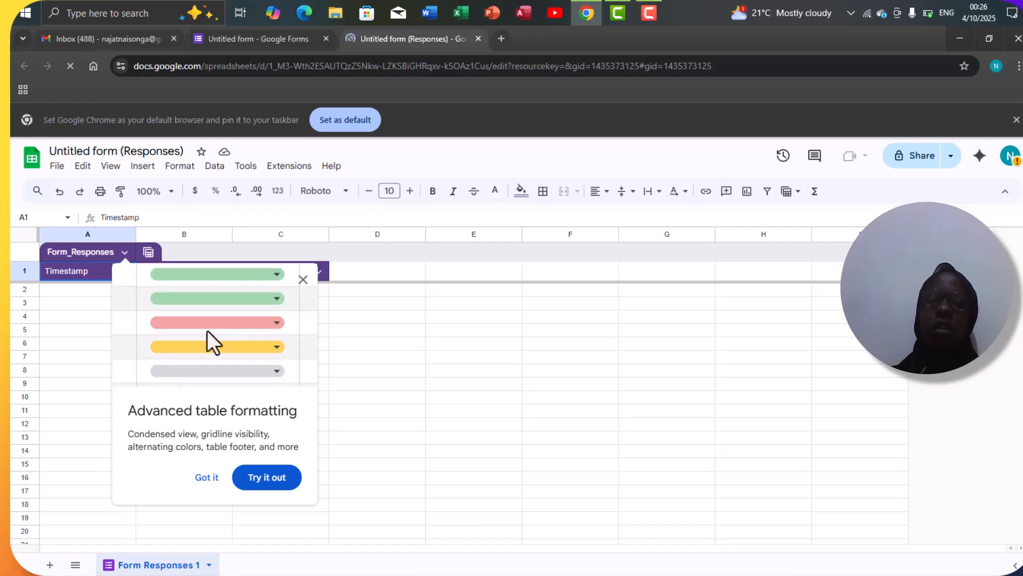
pyautogui.click(302, 280)
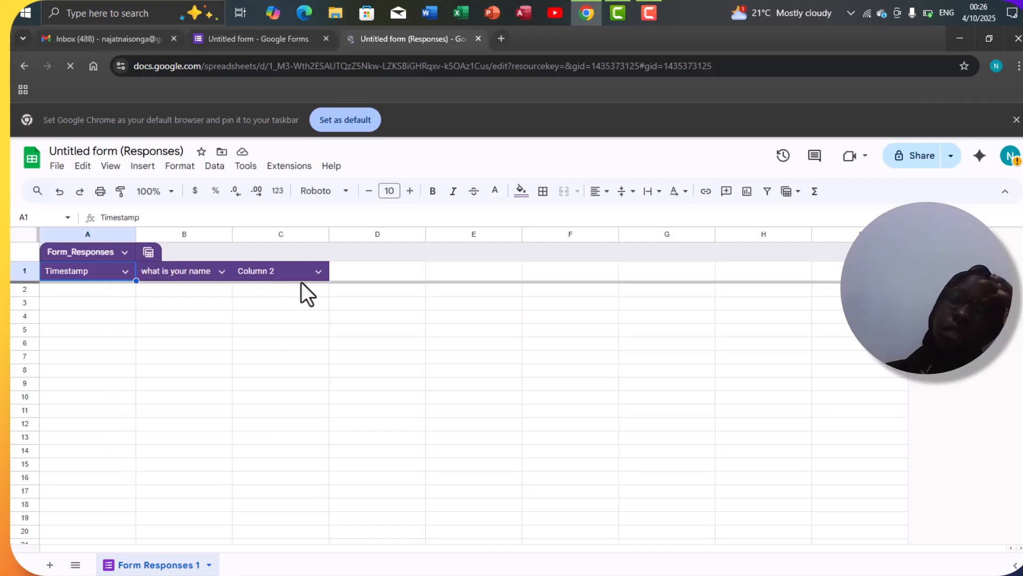